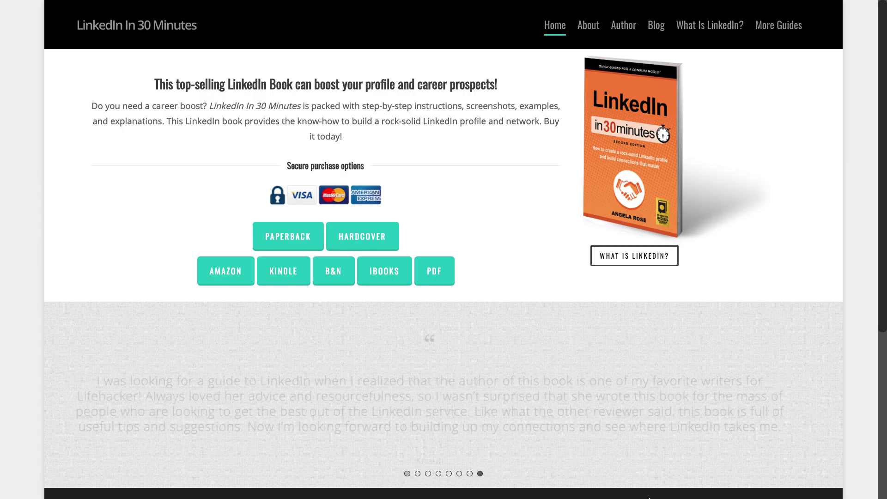
- Switch applications to bring up the browser window showing LinkedIn
{"action": "key", "text": "super+Tab"}
{"action": "key", "text": "super+Tab"}
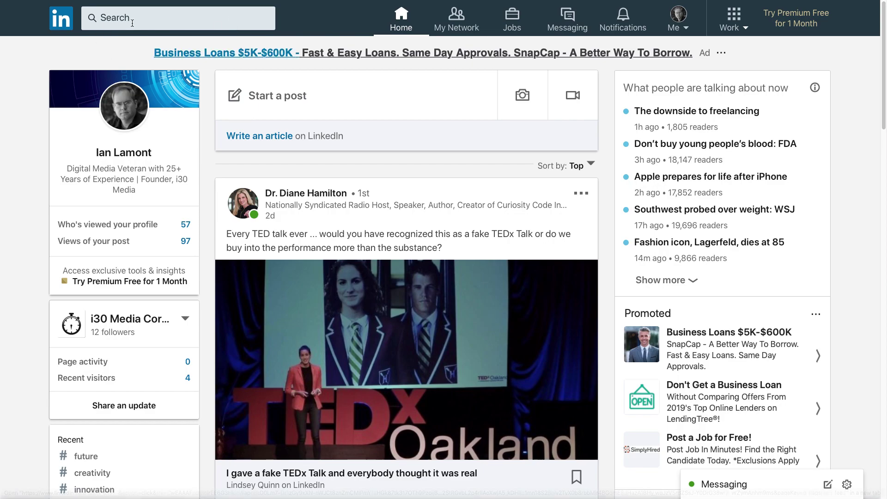
- Go to My Network, showing 7 pending invitations and 670 connections
{"action": "left_click", "coordinate": [116, 23]}
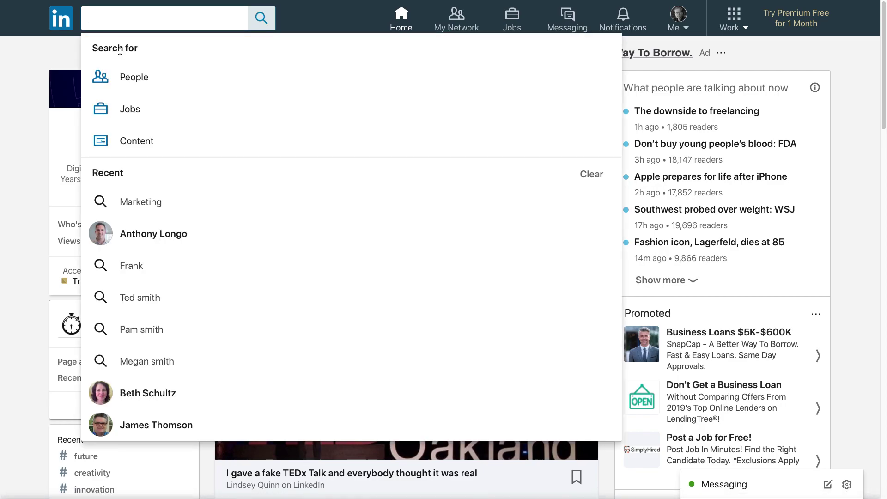
{"action": "left_click", "coordinate": [326, 16]}
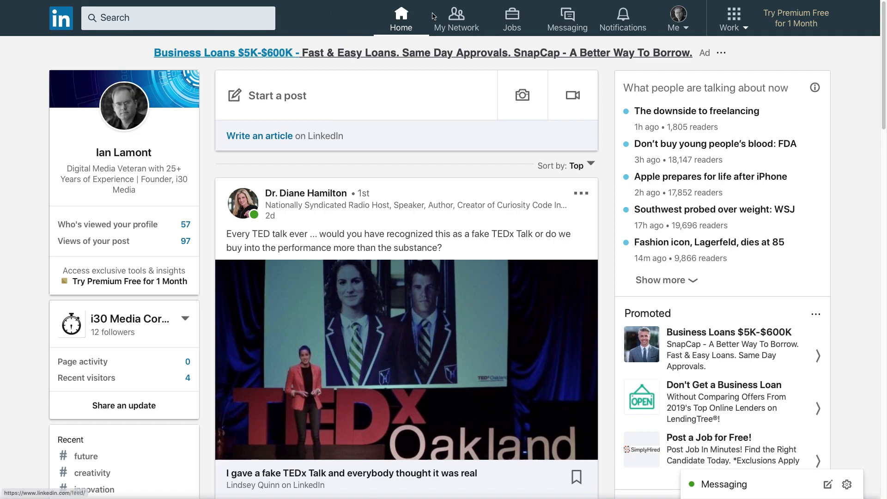
{"action": "left_click", "coordinate": [454, 19]}
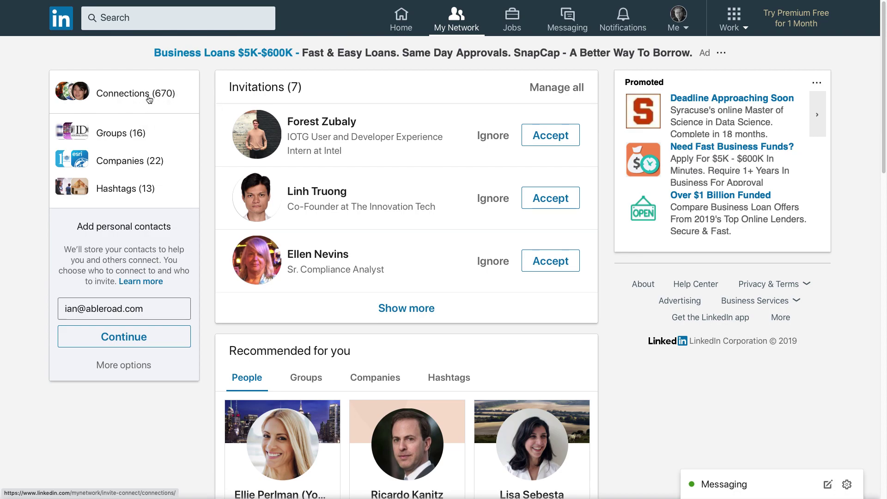
- Open the Connections (670) list, sorted by recently added, and browse through it
{"action": "left_click", "coordinate": [126, 101]}
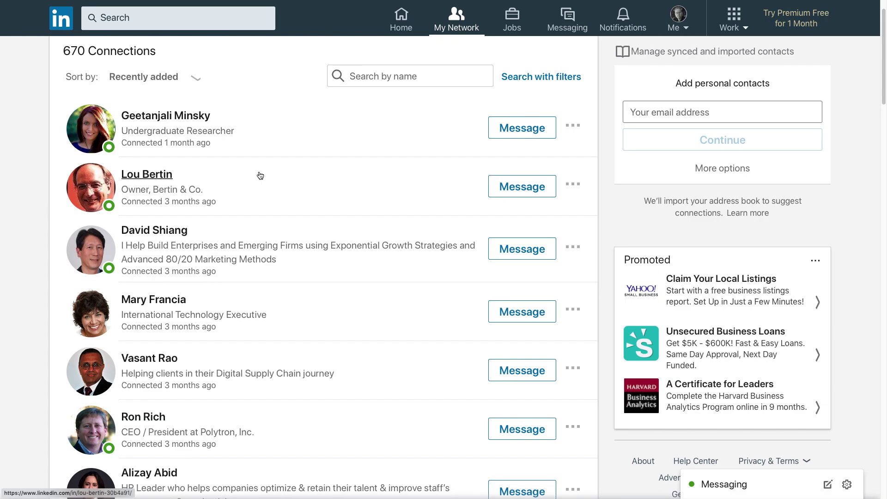
{"action": "scroll", "coordinate": [260, 176], "scroll_direction": "down", "scroll_amount": 15}
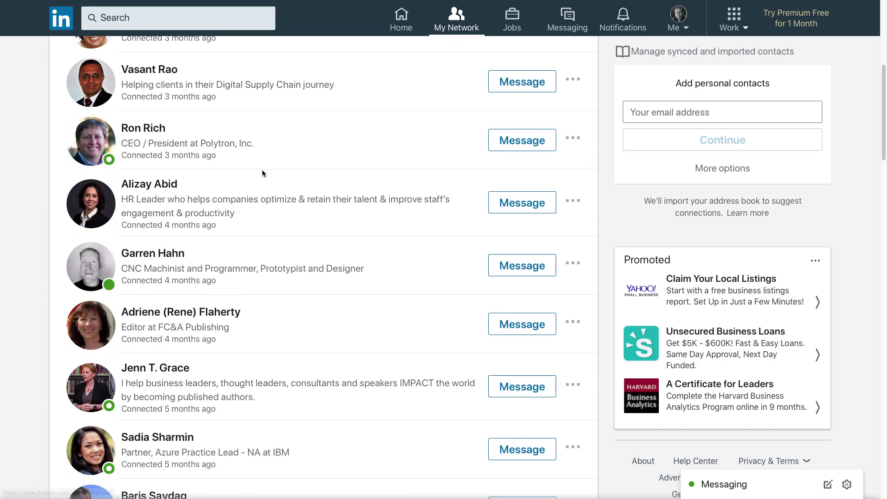
{"action": "scroll", "coordinate": [260, 175], "scroll_direction": "down", "scroll_amount": 20}
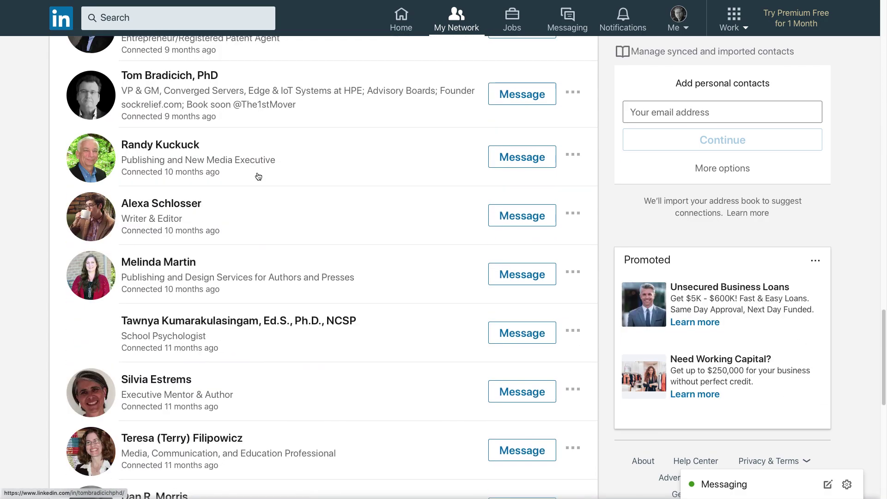
{"action": "scroll", "coordinate": [256, 174], "scroll_direction": "down", "scroll_amount": 12}
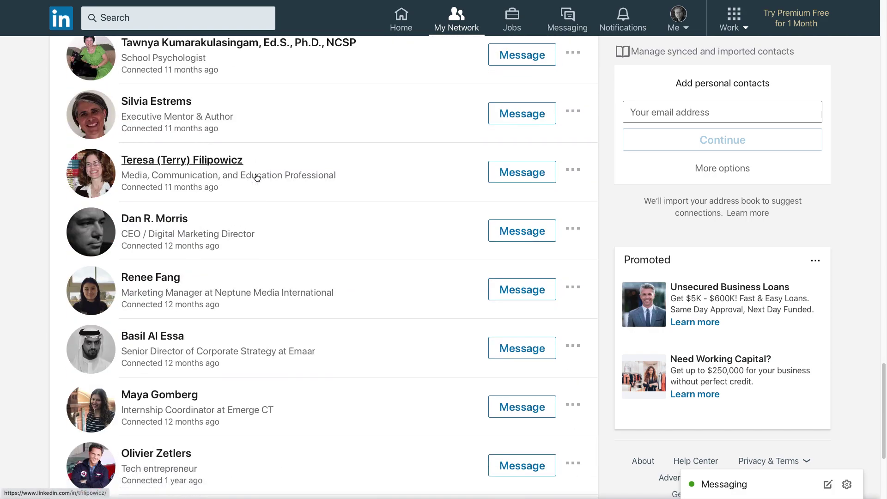
{"action": "scroll", "coordinate": [252, 176], "scroll_direction": "up", "scroll_amount": 20}
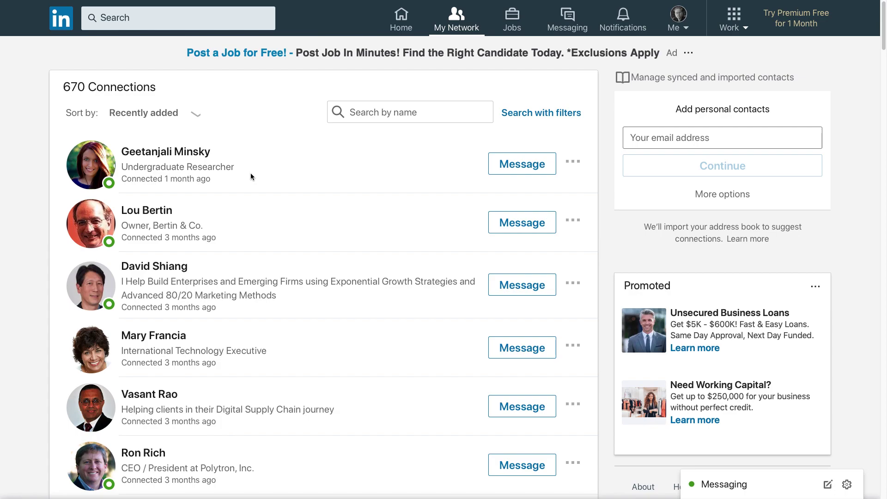
- Search connections for 'Mary', then switch to the filterable people search with 667 results
{"action": "left_click", "coordinate": [365, 113]}
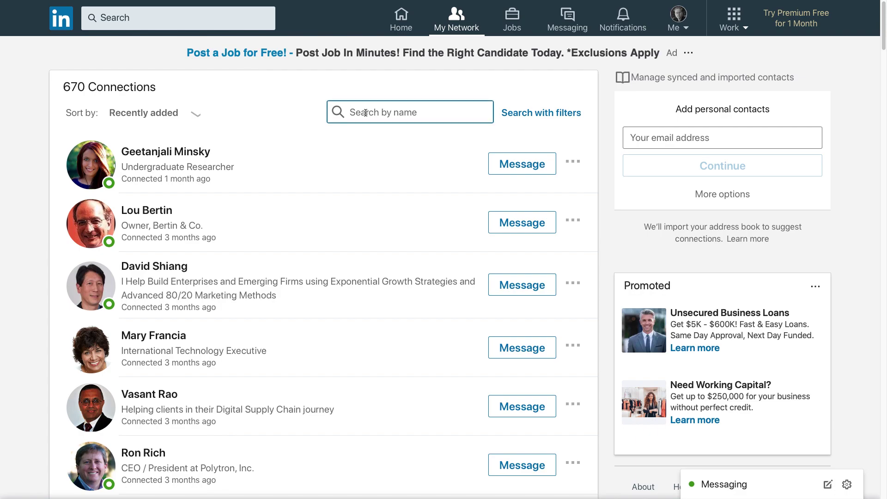
{"action": "type", "text": "Mary"}
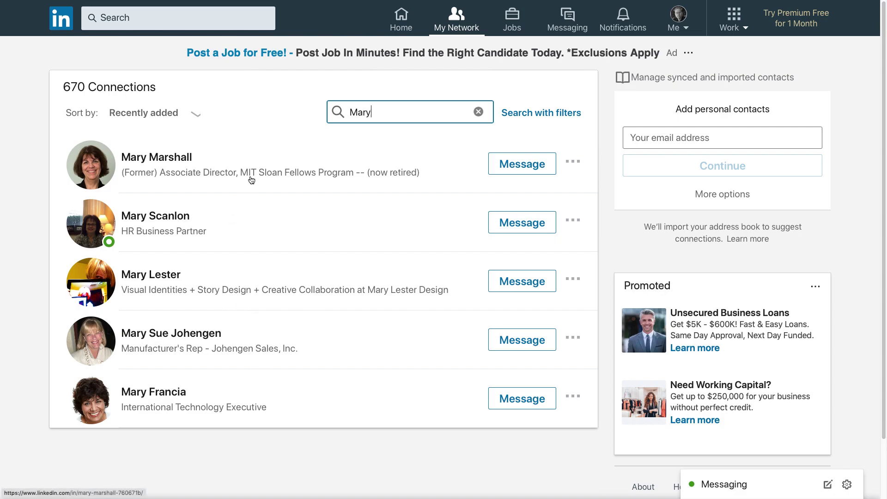
{"action": "left_click", "coordinate": [539, 116]}
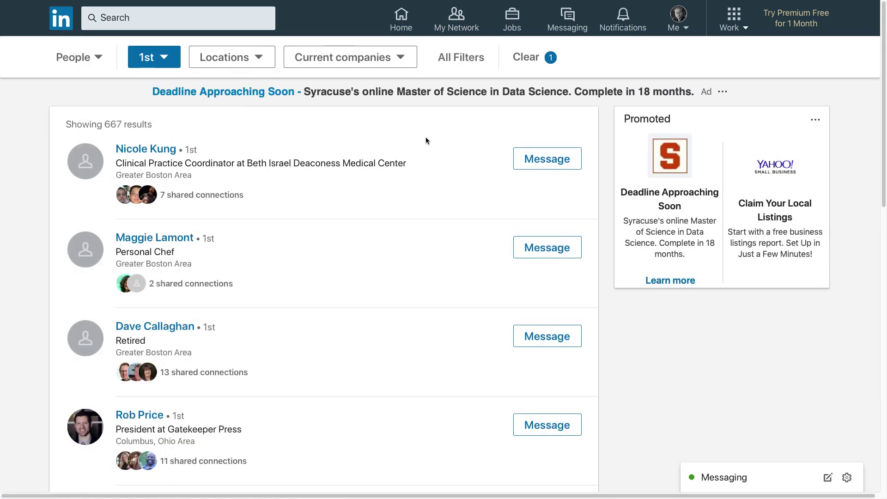
- Clear the search filters and reapply the 1st-degree connection filter, returning 667 results
{"action": "left_click", "coordinate": [530, 60]}
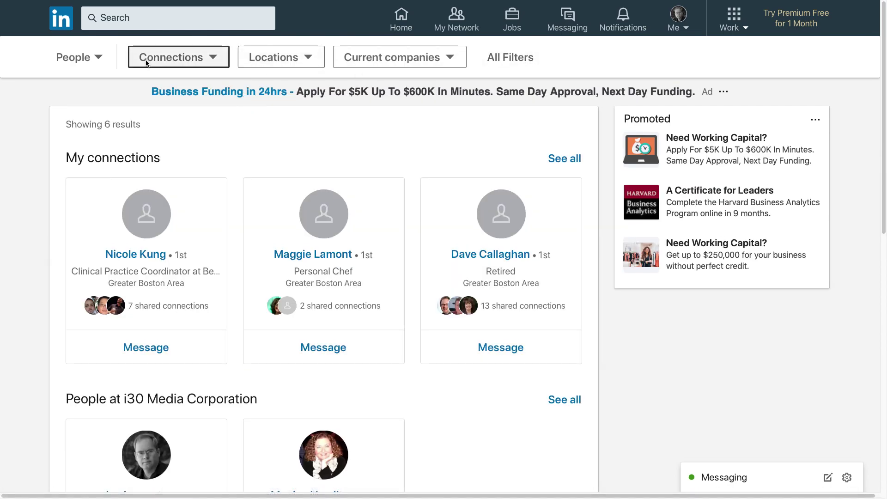
{"action": "left_click", "coordinate": [217, 59]}
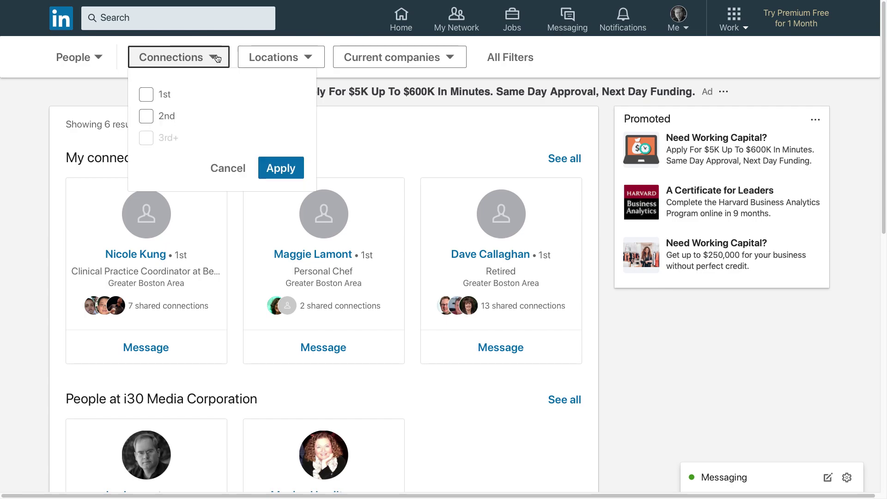
{"action": "left_click", "coordinate": [147, 96]}
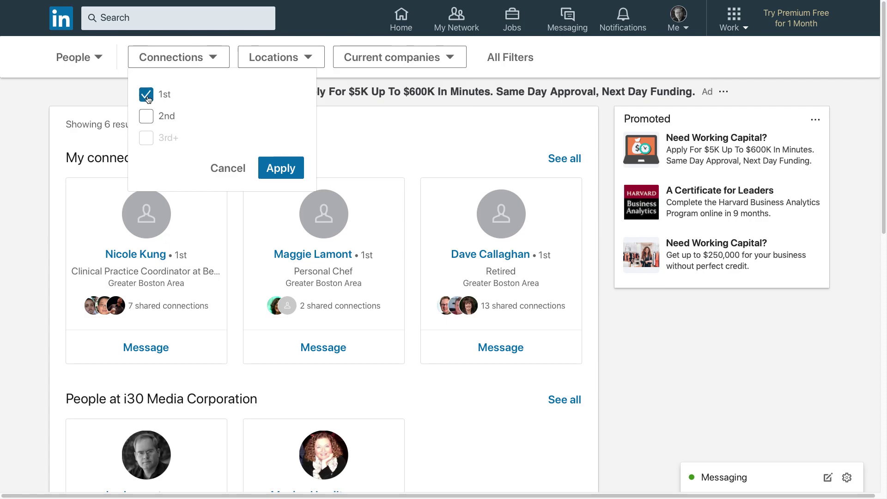
{"action": "left_click", "coordinate": [280, 165]}
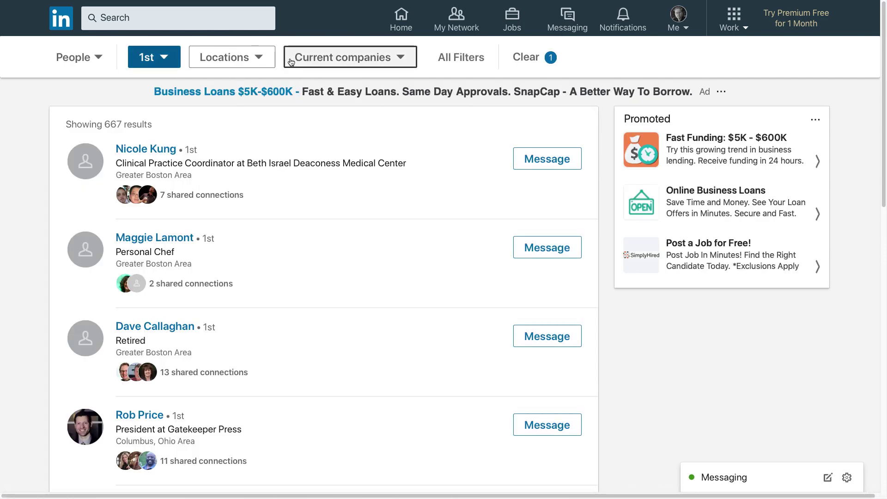
{"action": "left_click", "coordinate": [262, 59]}
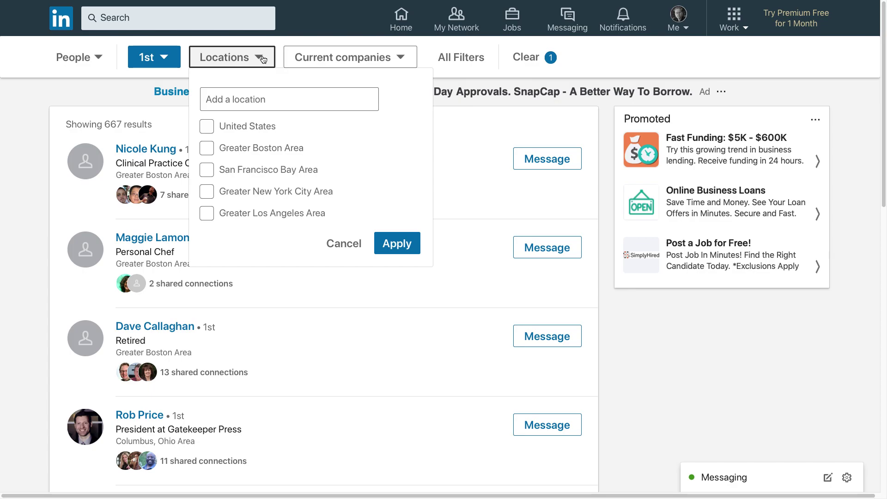
- Filter location to San Francisco Bay Area, narrowing results to 53 1st-degree connections
{"action": "left_click", "coordinate": [206, 170]}
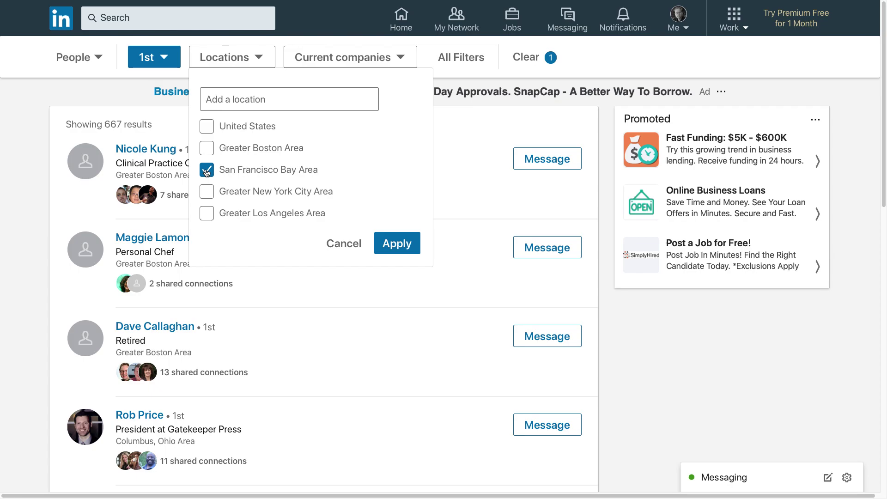
{"action": "left_click", "coordinate": [404, 245]}
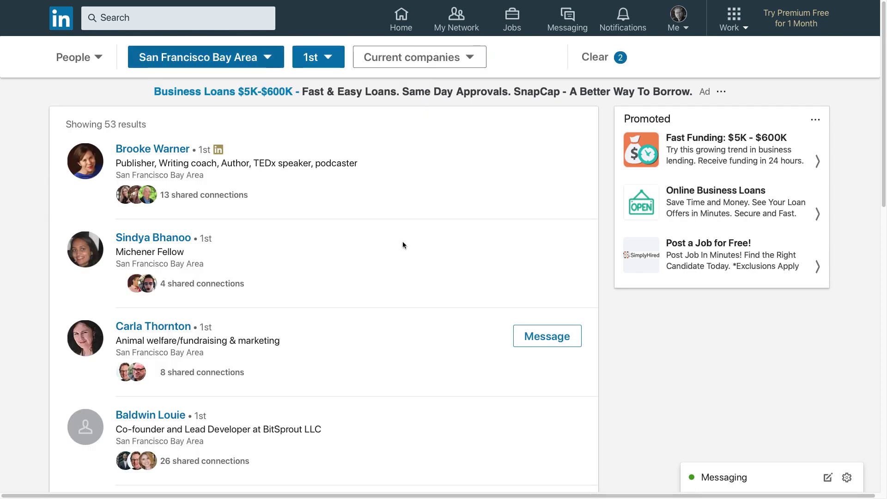
{"action": "scroll", "coordinate": [312, 148], "scroll_direction": "down", "scroll_amount": 1}
{"action": "scroll", "coordinate": [312, 149], "scroll_direction": "down", "scroll_amount": 15}
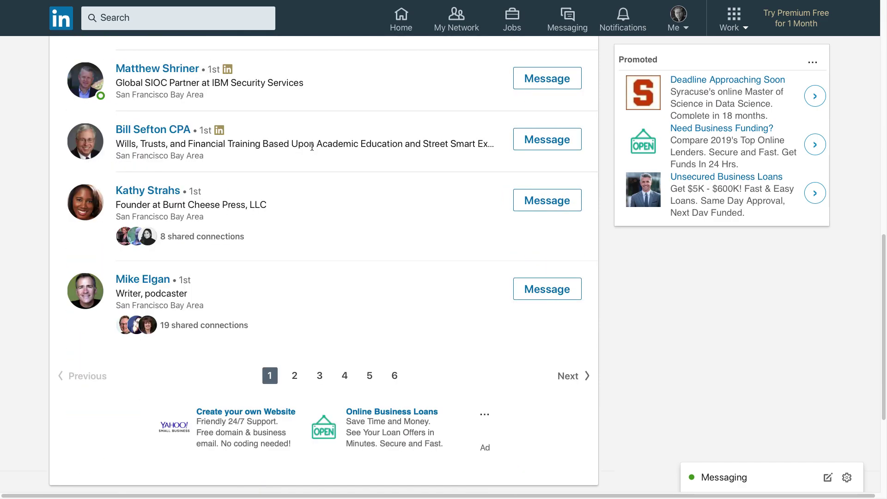
{"action": "scroll", "coordinate": [314, 156], "scroll_direction": "up", "scroll_amount": 12}
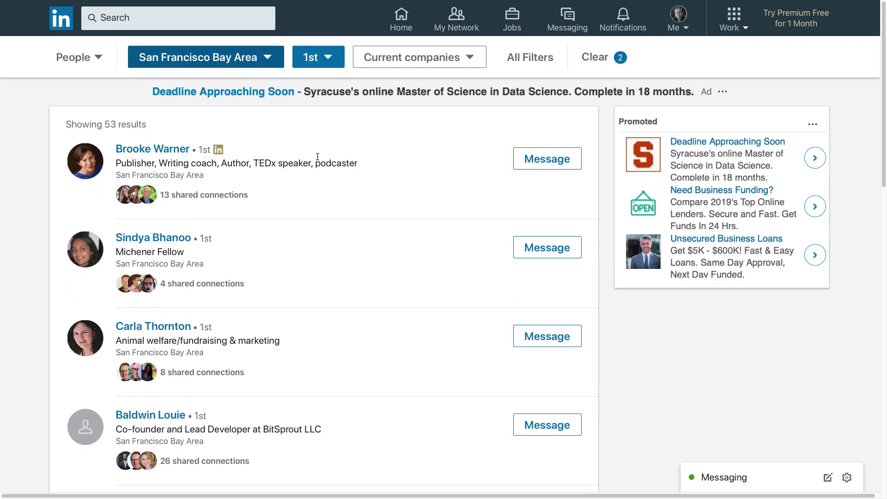
{"action": "left_click", "coordinate": [470, 60]}
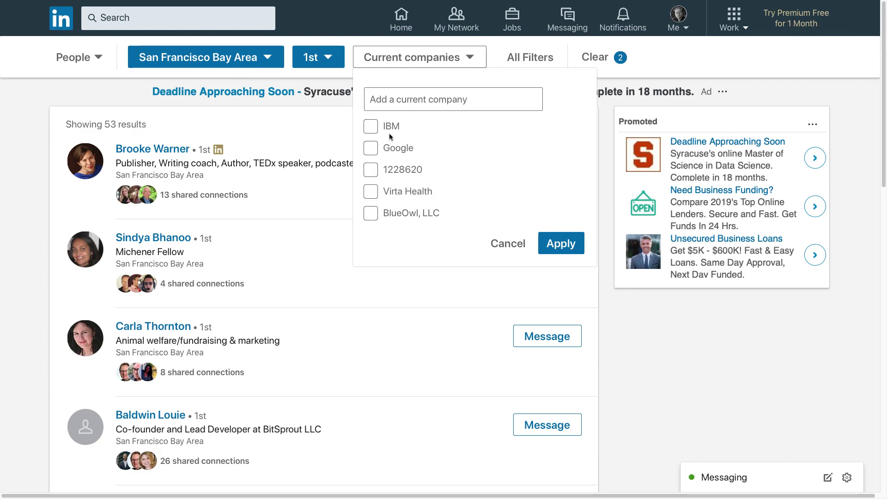
- Filter current company to Google and review the 3 remaining results
{"action": "left_click", "coordinate": [371, 149]}
{"action": "left_click", "coordinate": [561, 245]}
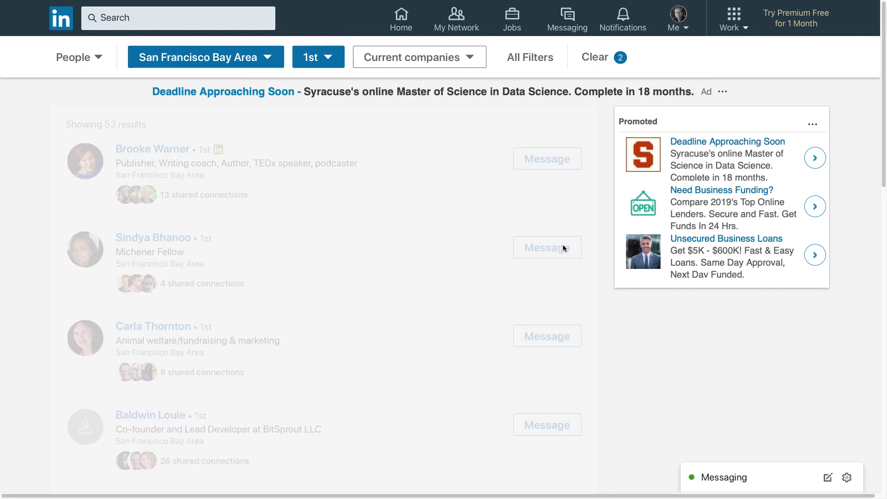
{"action": "scroll", "coordinate": [364, 196], "scroll_direction": "down", "scroll_amount": 2}
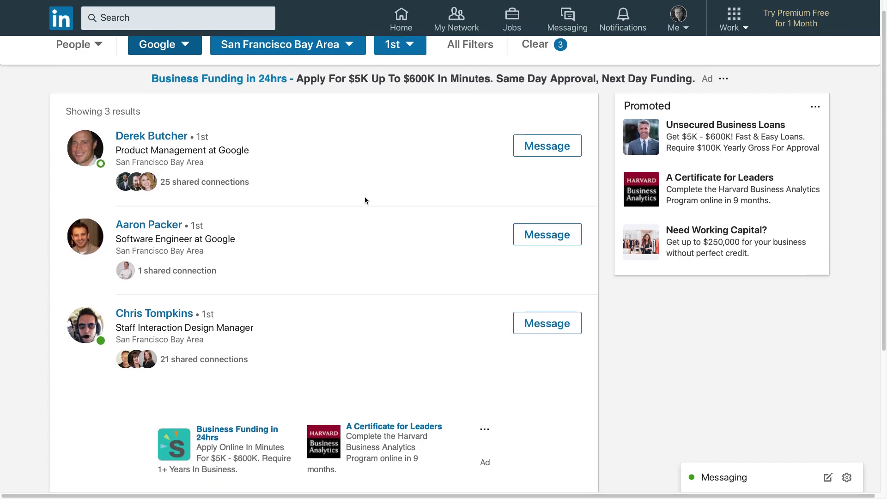
{"action": "scroll", "coordinate": [365, 195], "scroll_direction": "down", "scroll_amount": 3}
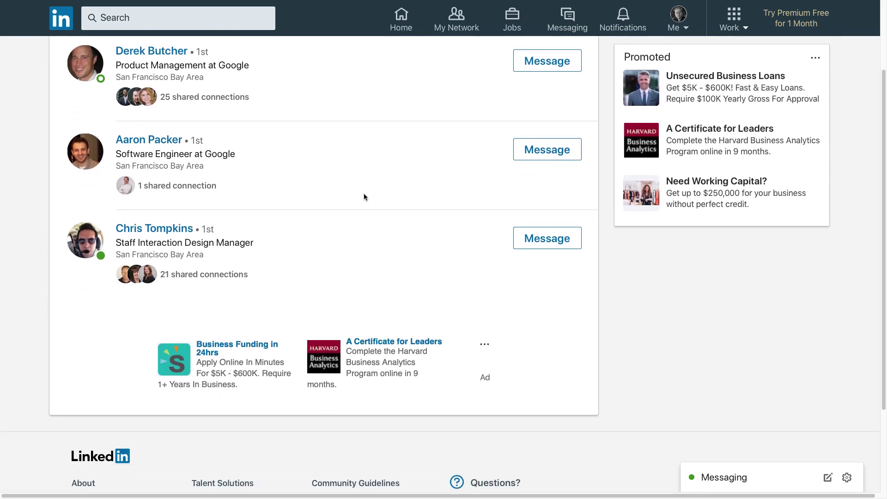
{"action": "scroll", "coordinate": [363, 195], "scroll_direction": "up", "scroll_amount": 5}
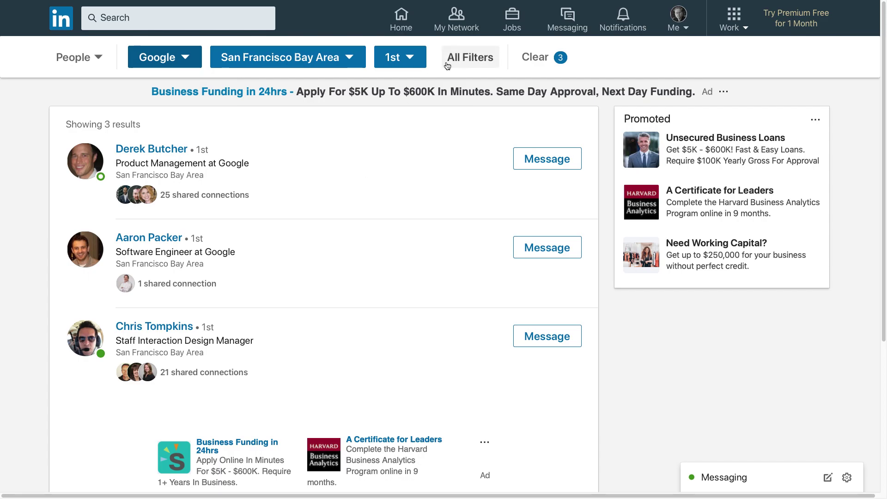
- Swap the company filter from Google to IDG (International Data Group)
{"action": "left_click", "coordinate": [185, 57]}
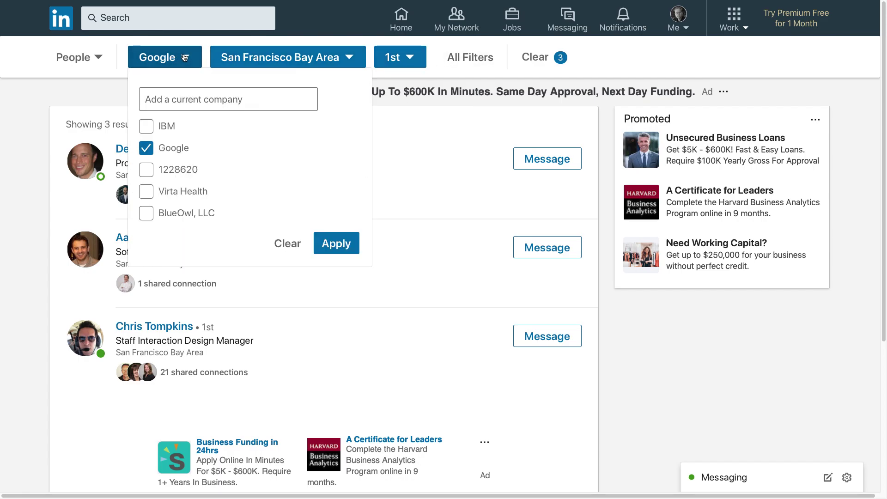
{"action": "left_click", "coordinate": [146, 148]}
{"action": "left_click", "coordinate": [160, 105]}
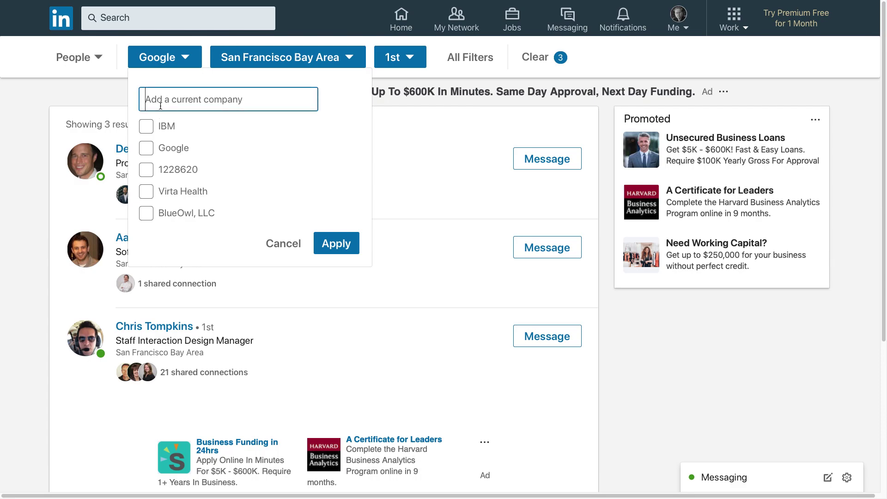
{"action": "type", "text": "IDG"}
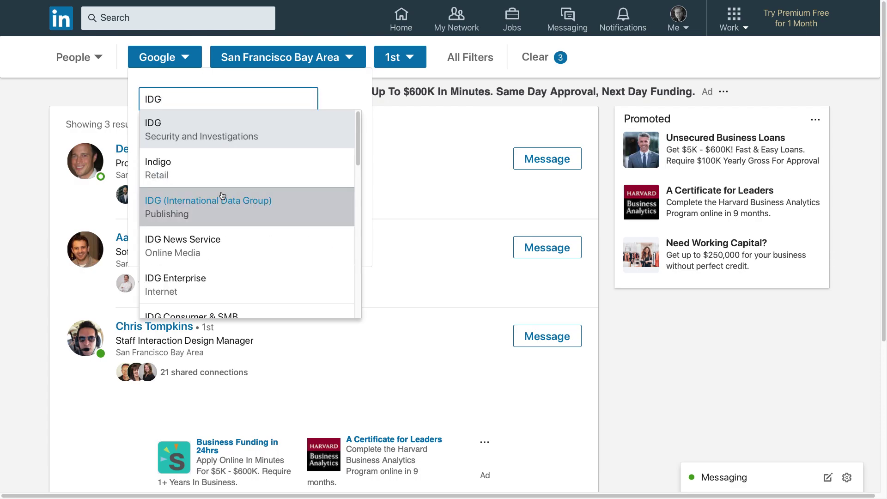
{"action": "left_click", "coordinate": [283, 212]}
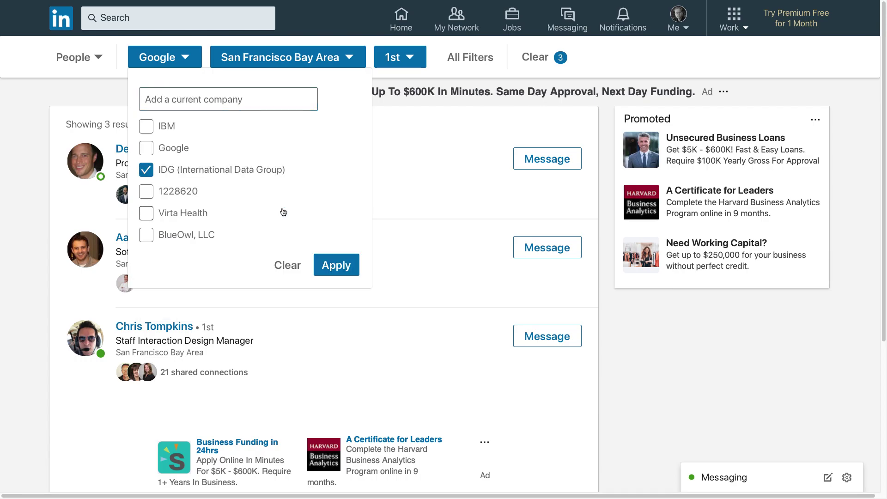
{"action": "left_click", "coordinate": [339, 268]}
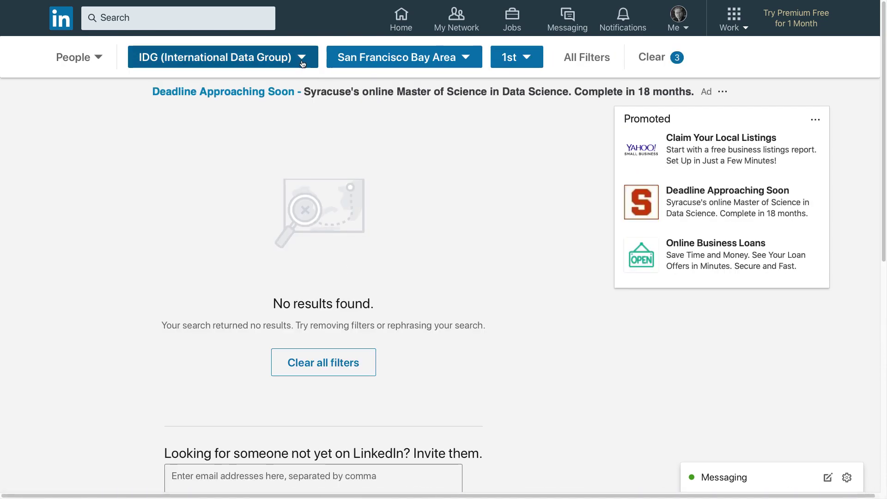
- Add 2nd-degree connections to the filter and browse the 32 IDG Bay Area results
{"action": "left_click", "coordinate": [534, 58]}
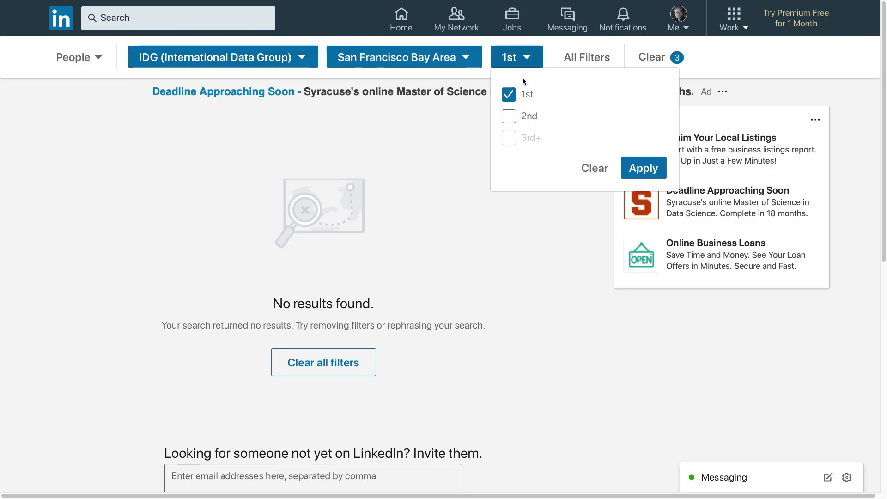
{"action": "left_click", "coordinate": [511, 116]}
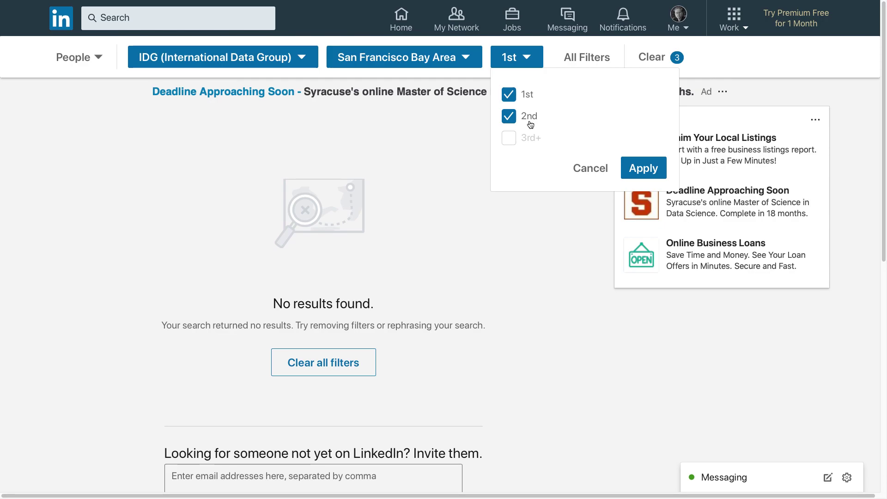
{"action": "left_click", "coordinate": [647, 169]}
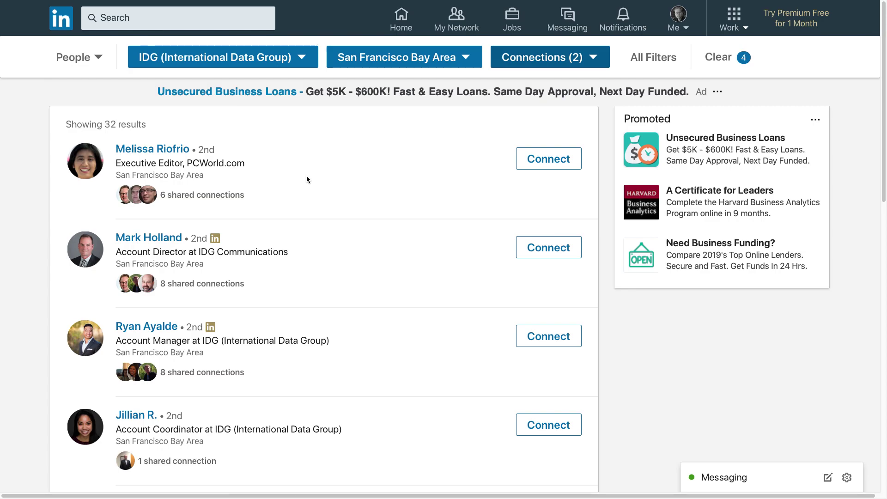
{"action": "scroll", "coordinate": [307, 179], "scroll_direction": "down", "scroll_amount": 4}
{"action": "scroll", "coordinate": [304, 170], "scroll_direction": "down", "scroll_amount": 4}
{"action": "scroll", "coordinate": [304, 167], "scroll_direction": "down", "scroll_amount": 1}
{"action": "scroll", "coordinate": [359, 188], "scroll_direction": "up", "scroll_amount": 2}
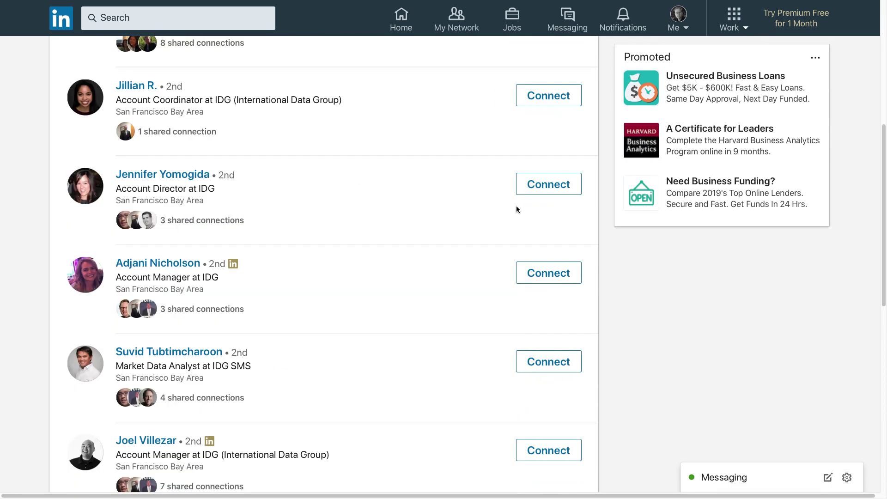
{"action": "scroll", "coordinate": [373, 200], "scroll_direction": "up", "scroll_amount": 7}
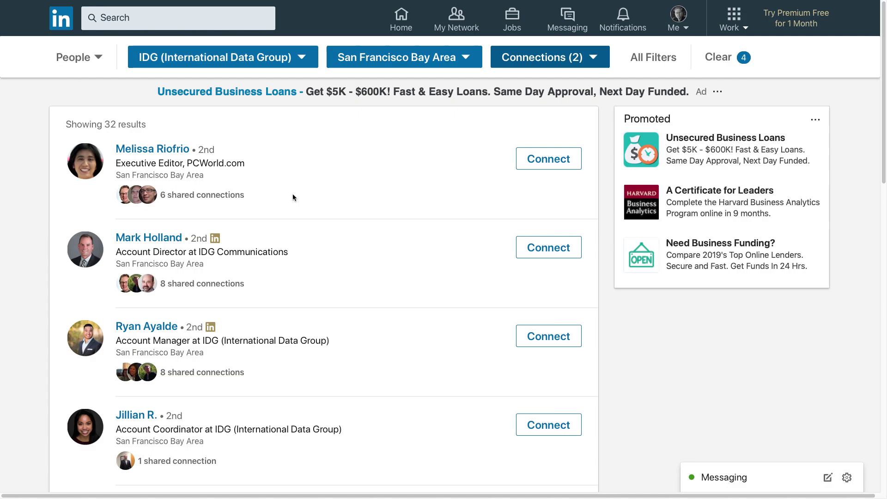
{"action": "scroll", "coordinate": [340, 238], "scroll_direction": "down", "scroll_amount": 5}
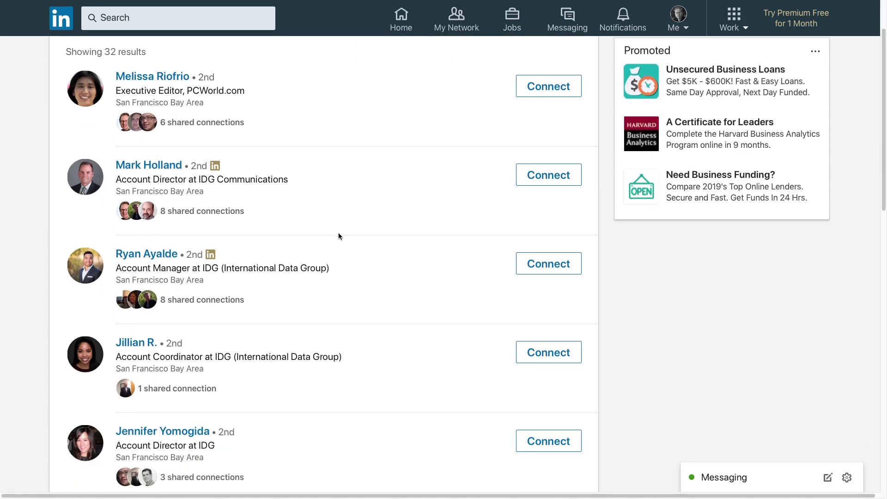
{"action": "scroll", "coordinate": [338, 236], "scroll_direction": "up", "scroll_amount": 5}
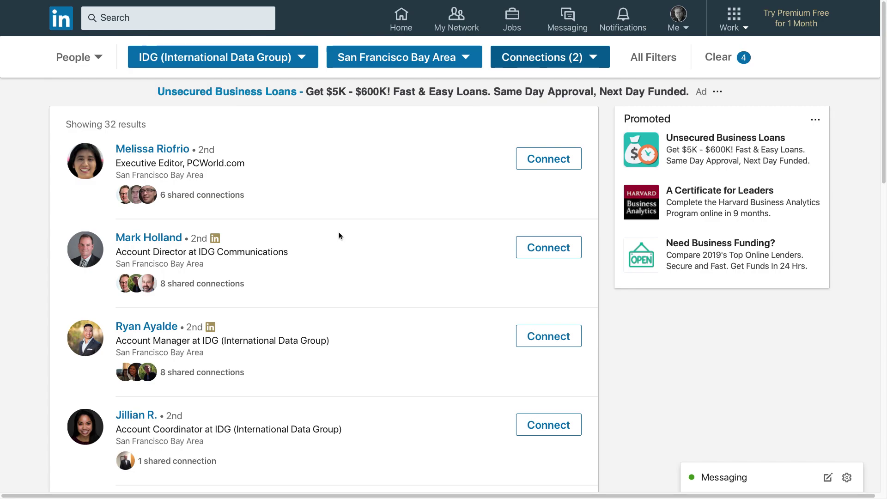
- Switch back to the LinkedIn In 30 Minutes book home page
{"action": "key", "text": "super+Tab"}
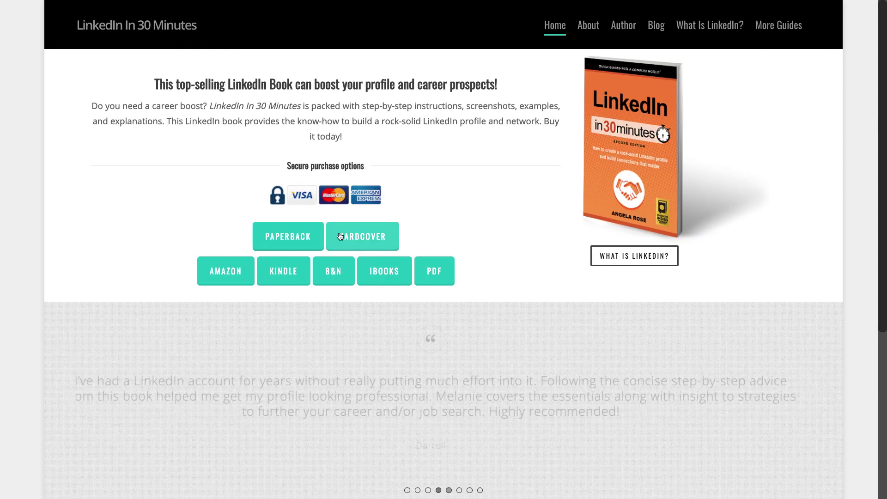